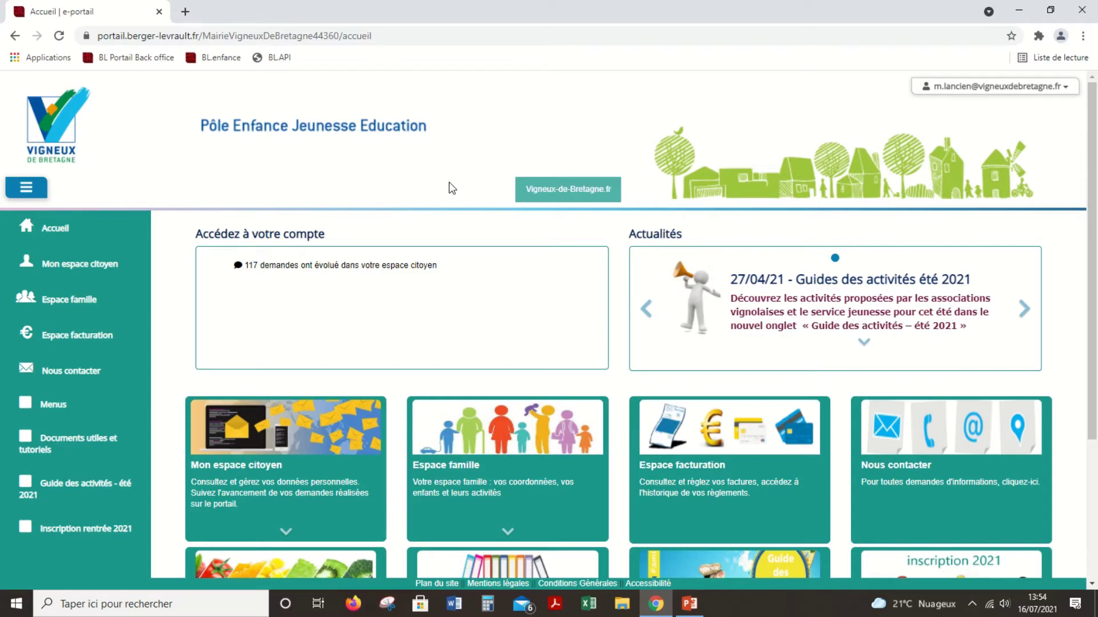
Open the activity planning in the family area and show the week of 13–19 September 2021
left_click(500, 442)
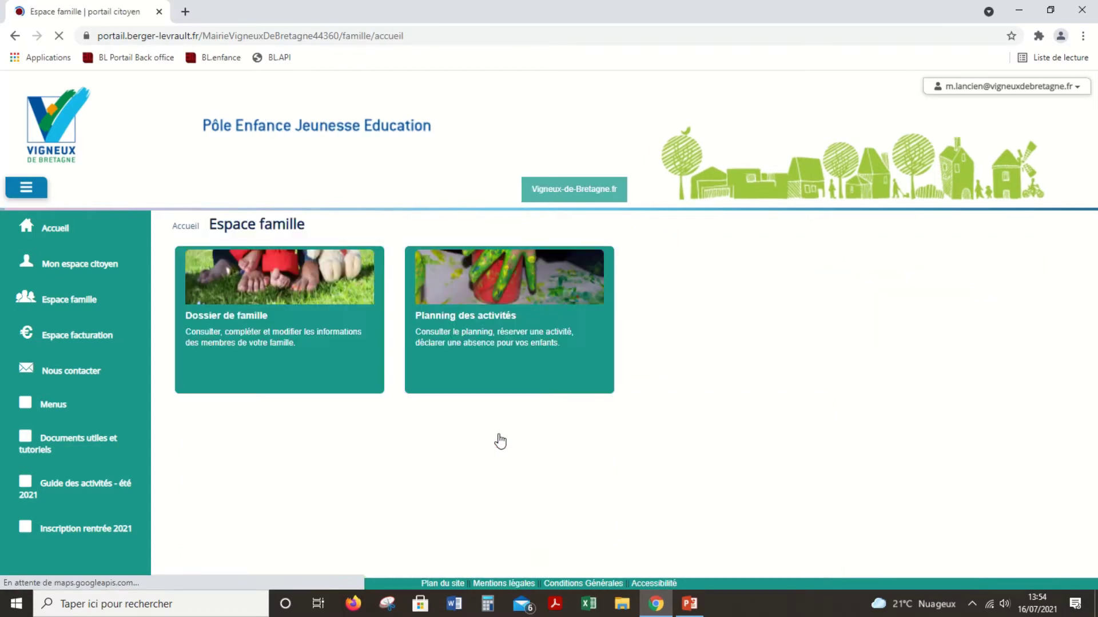
left_click(520, 286)
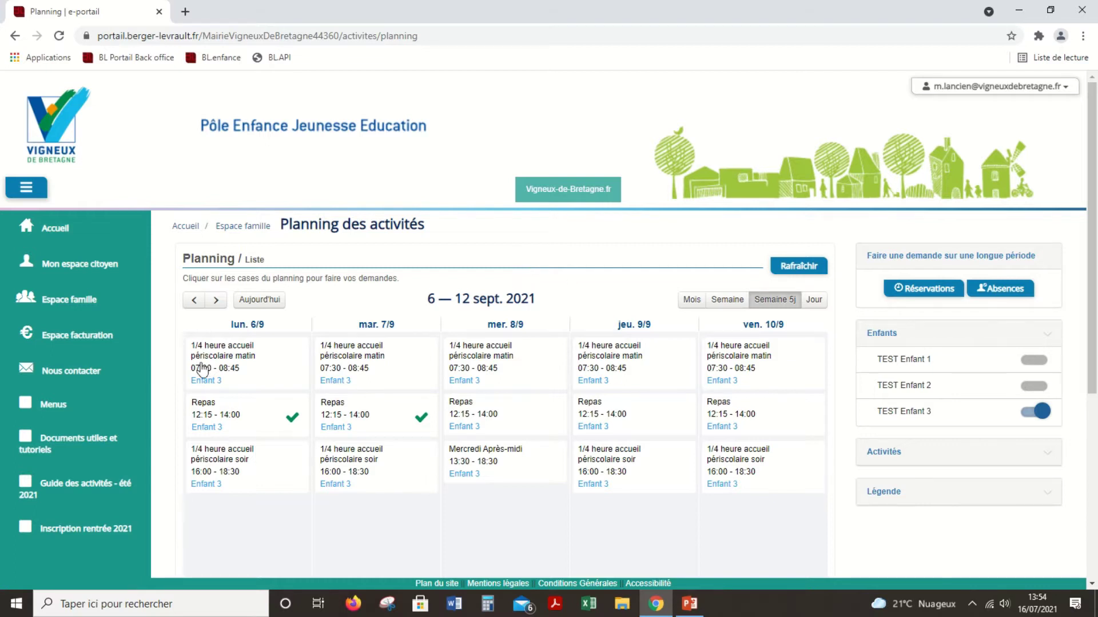
left_click(216, 300)
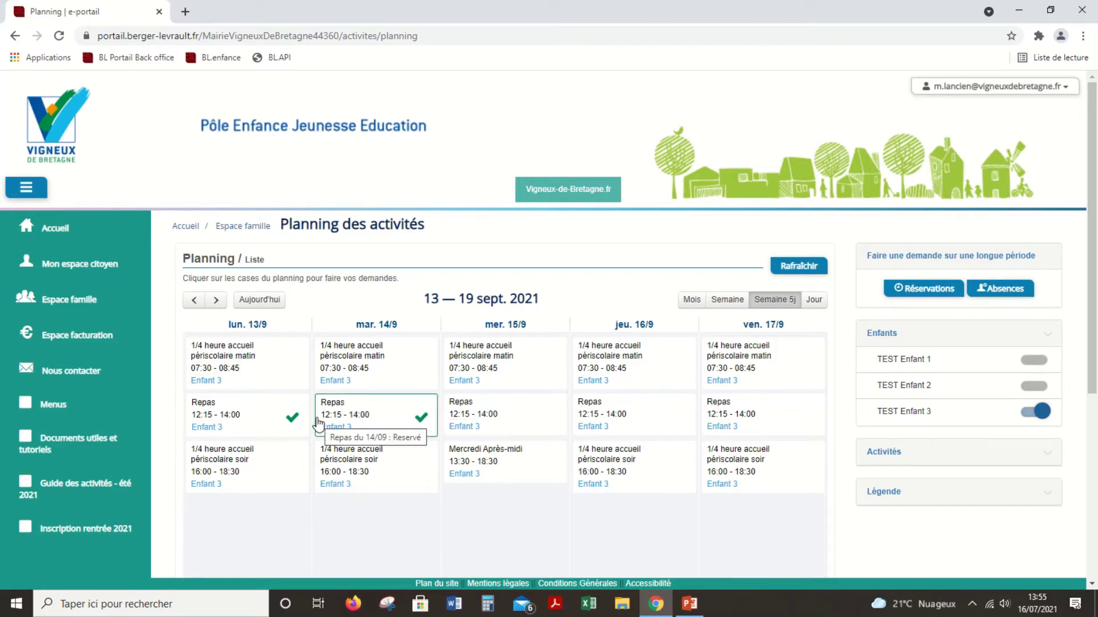
Reserve the Repas activity on 15/09 for Enfant 3 and cancel the child's Repas reservation on 14/09
left_click(496, 415)
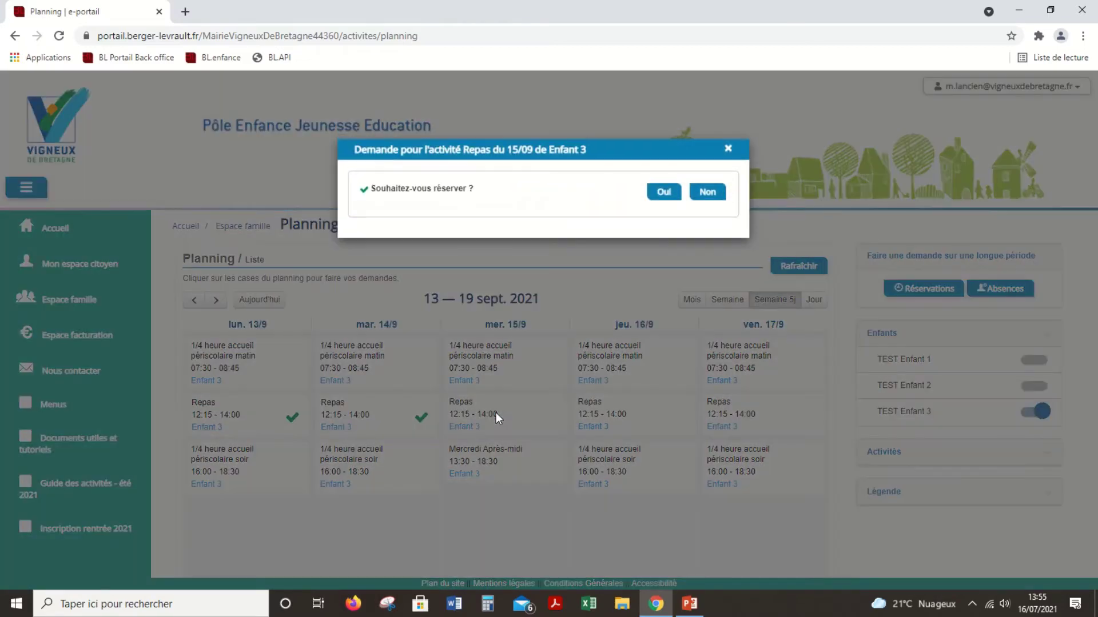
left_click(662, 195)
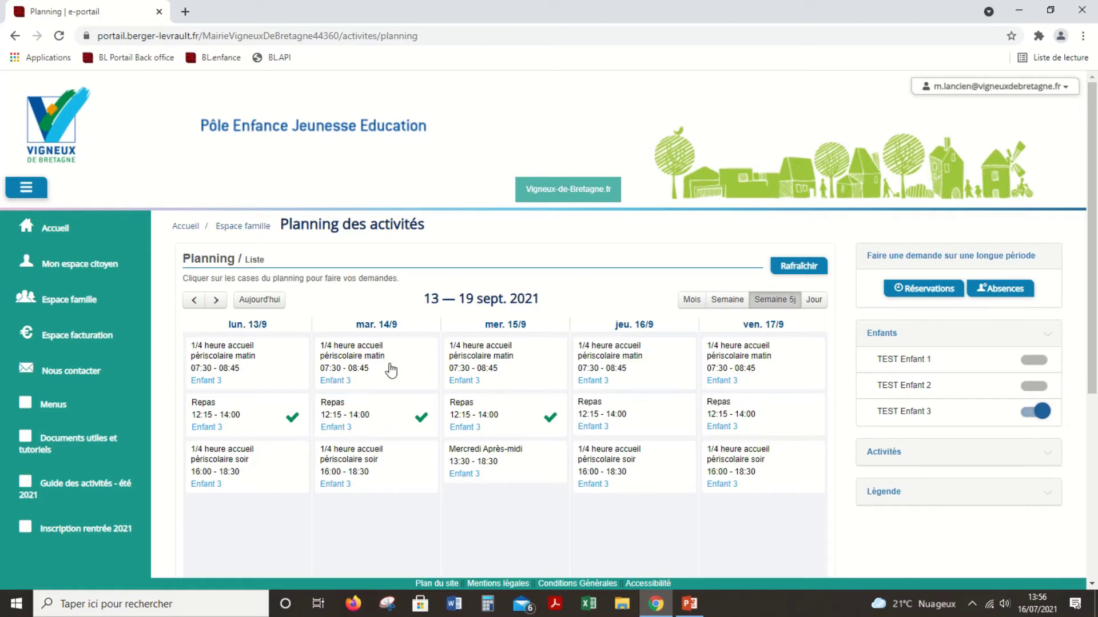
left_click(380, 408)
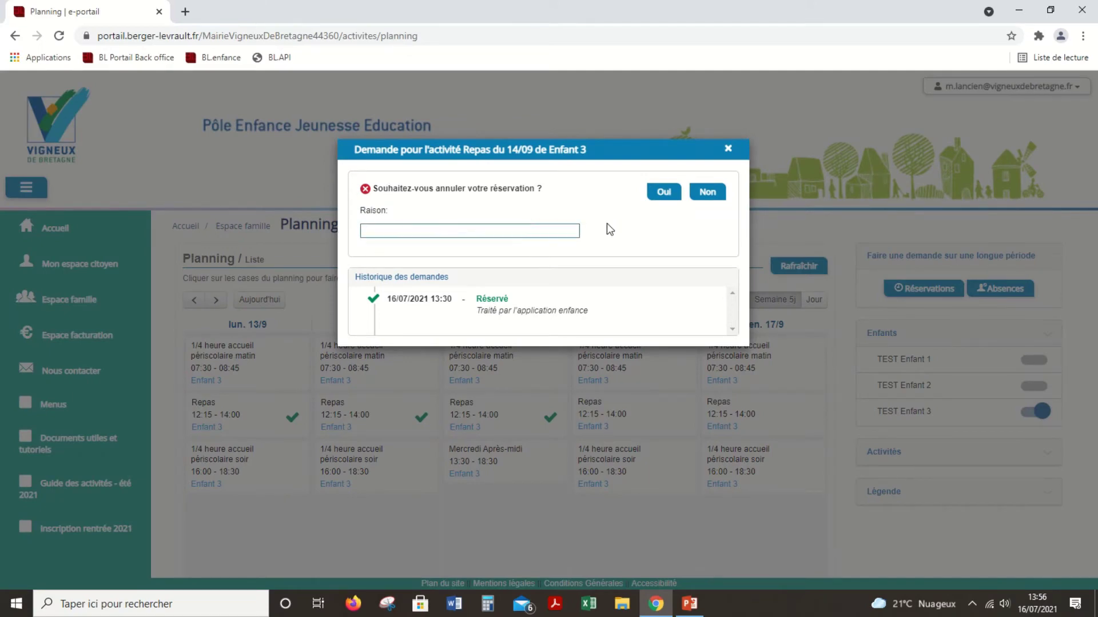
left_click(664, 193)
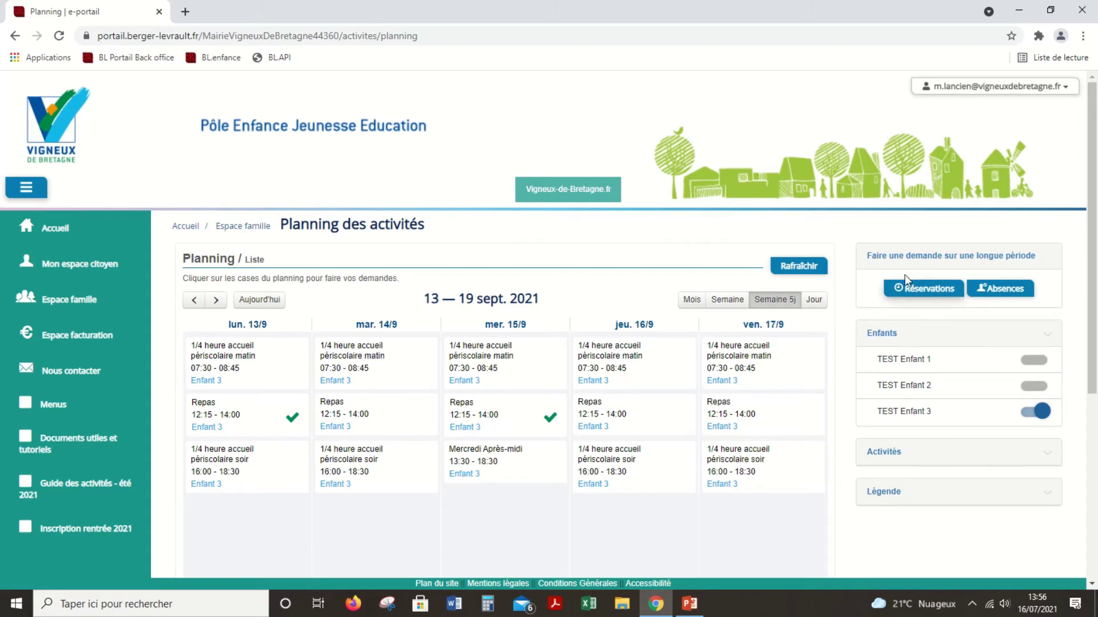
Start a long-period reservation for TEST Enfant 3 with the activity Repas - Ecole Charles Perrault
left_click(933, 287)
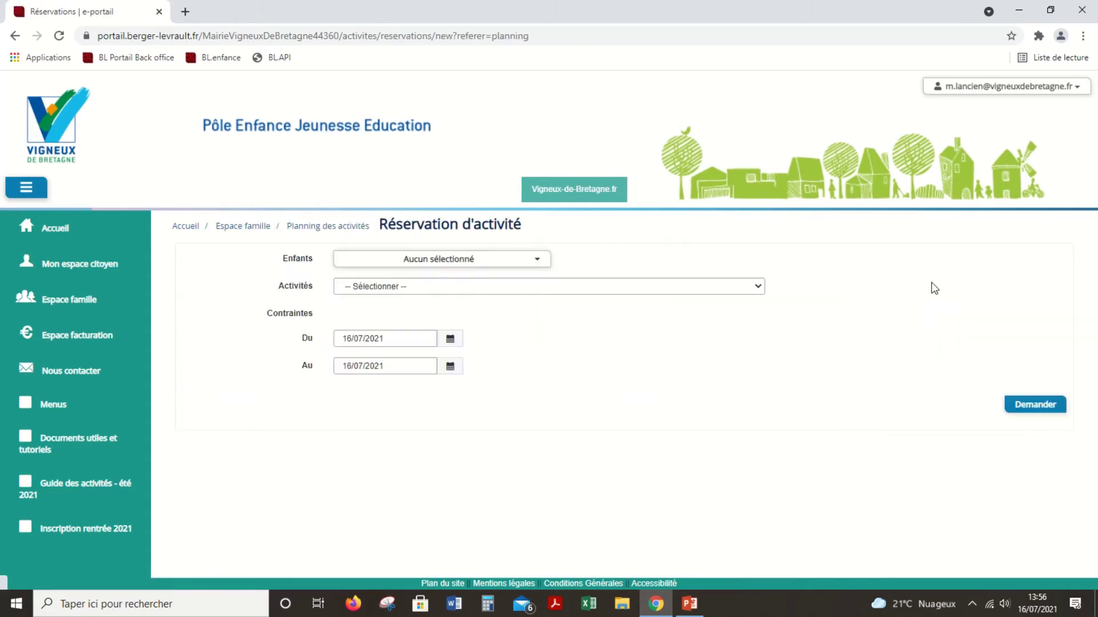
left_click(537, 262)
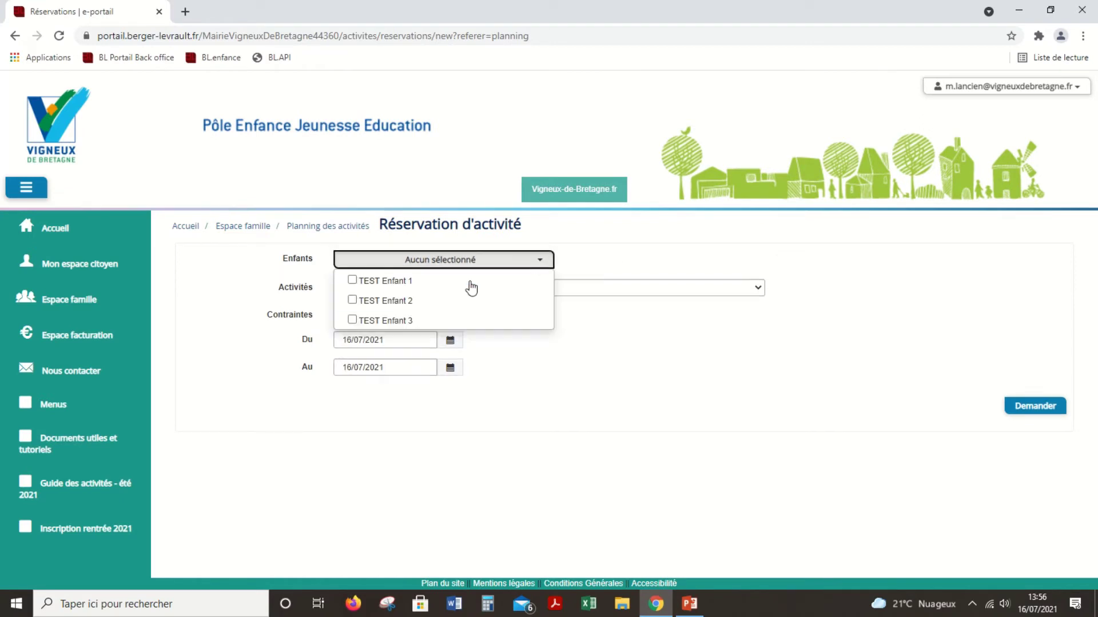
left_click(353, 321)
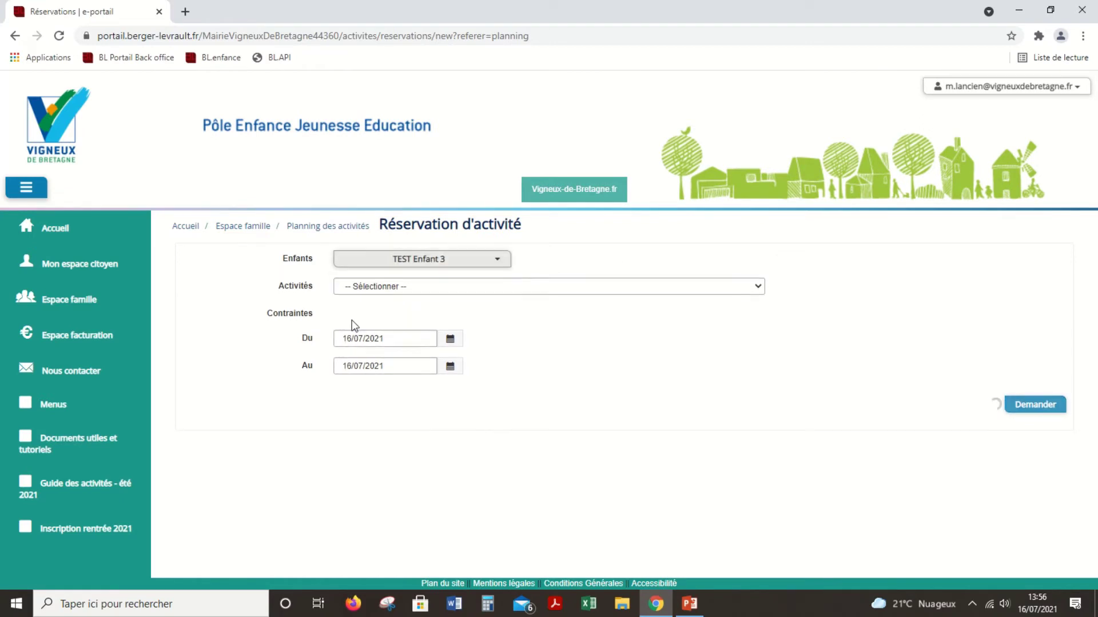
left_click(469, 287)
left_click(464, 332)
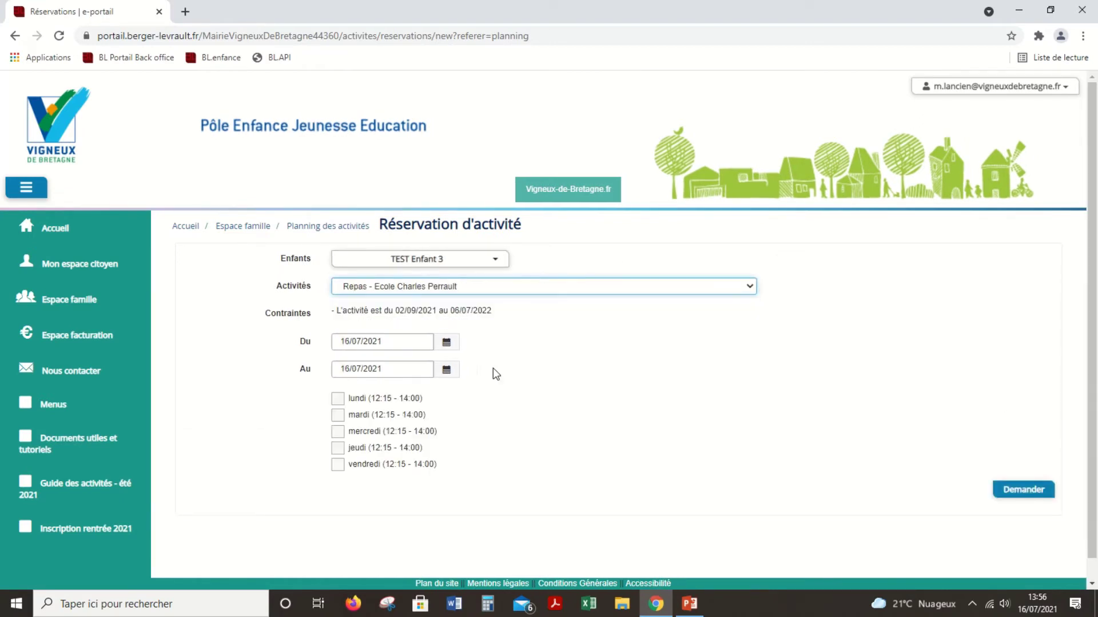
Request the meal reservation for Fridays (vendredi) from 06/12/2021 to 24/12/2021
left_click(445, 346)
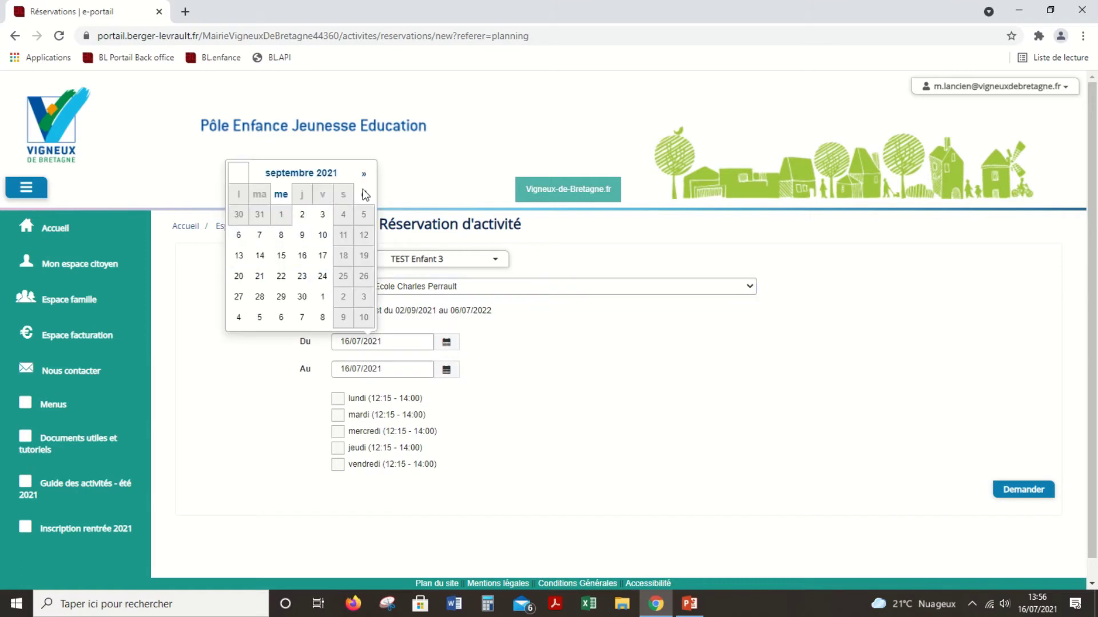
left_click(364, 174)
left_click(365, 174)
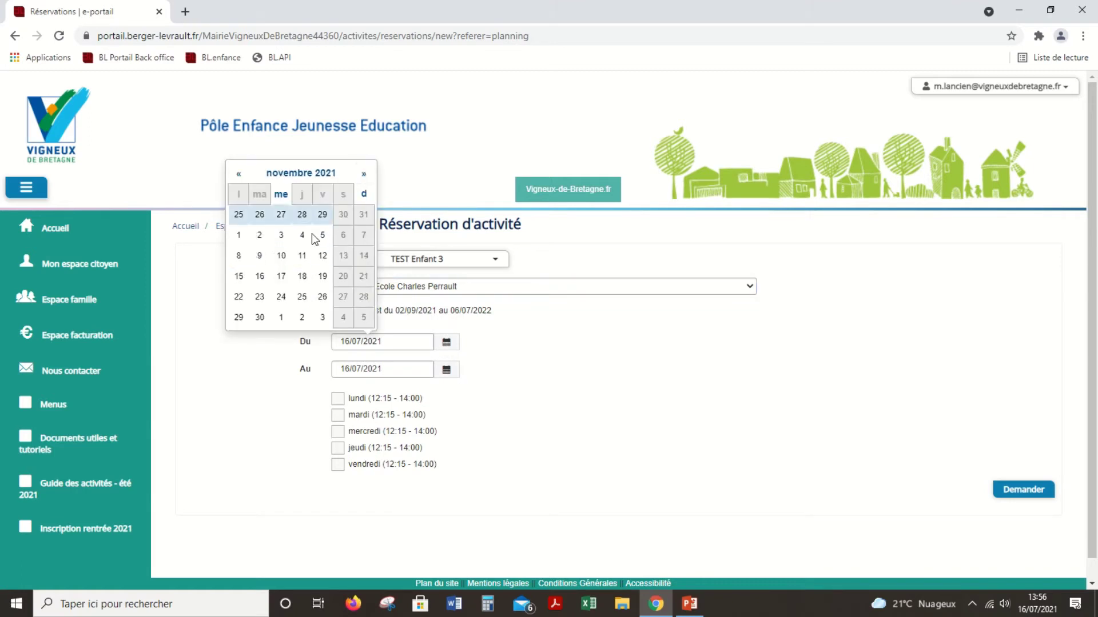
left_click(364, 174)
left_click(238, 235)
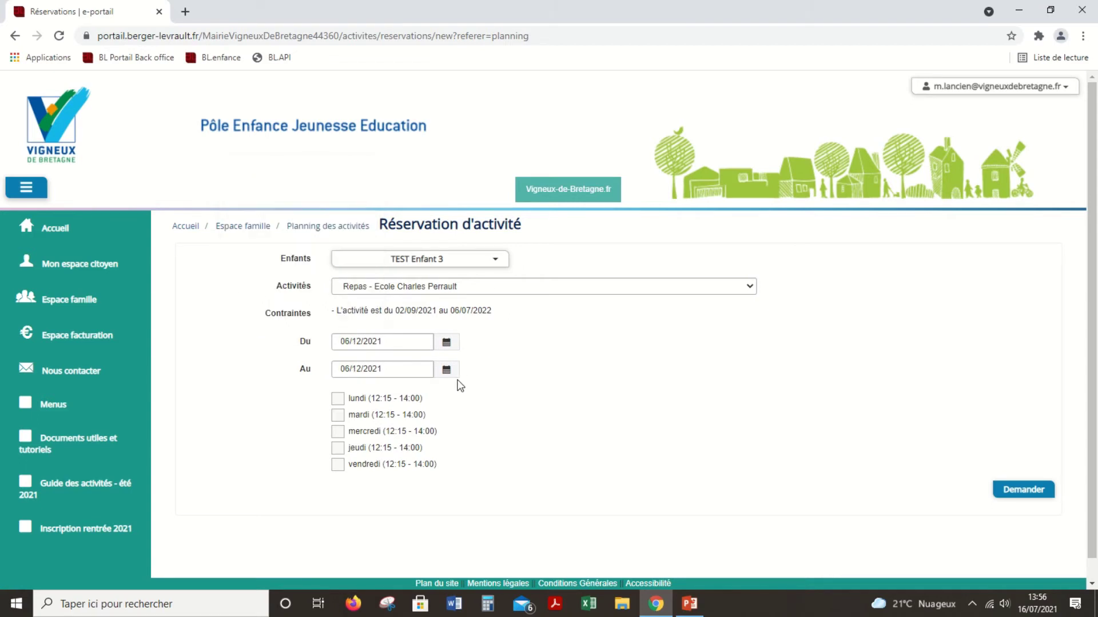
left_click(446, 370)
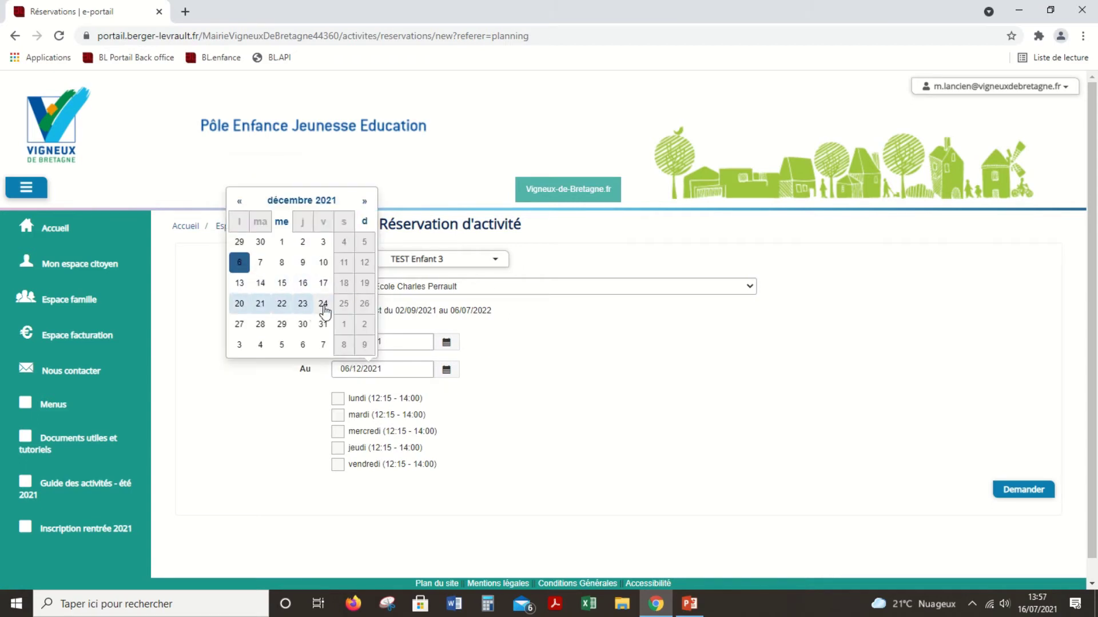
left_click(324, 305)
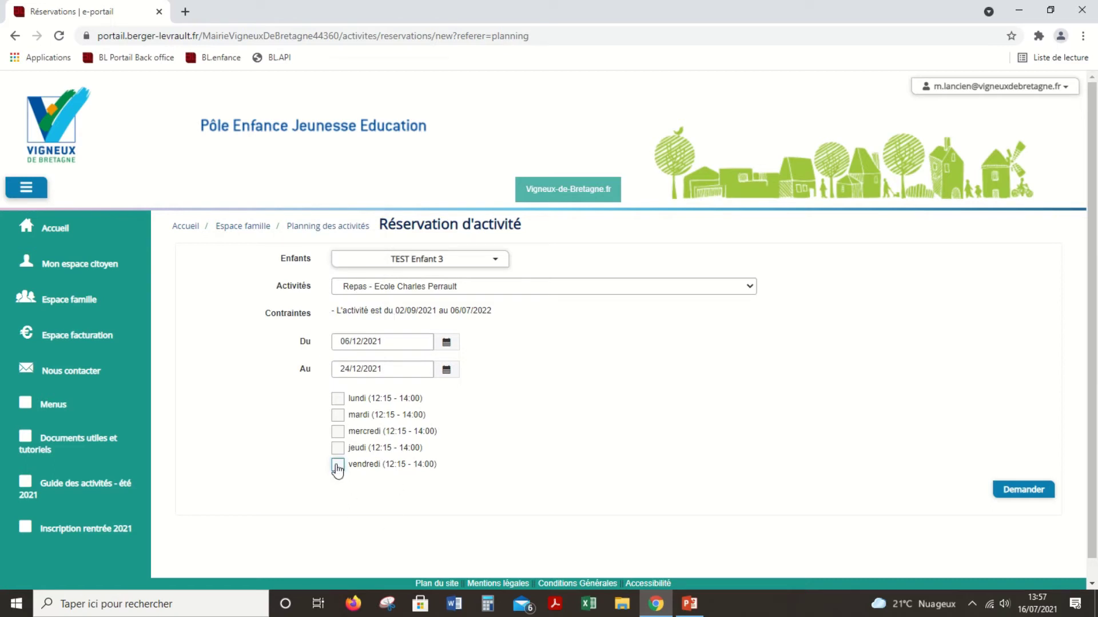
left_click(337, 464)
left_click(1024, 491)
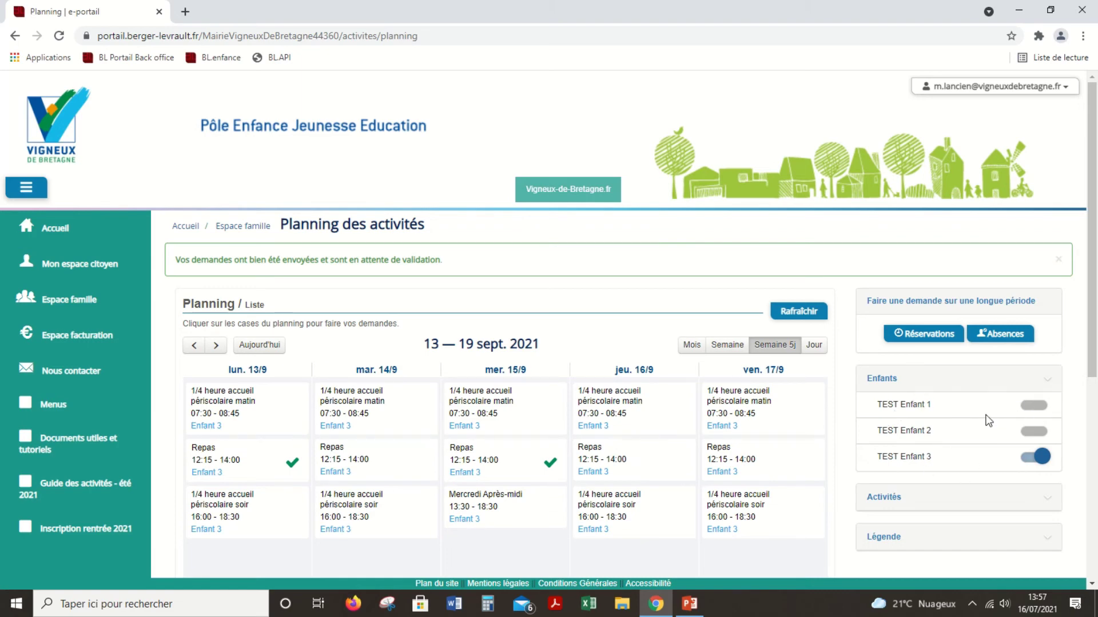
Add TEST Enfant 1 to the displayed children and review both children's activities in the weekly planning
left_click(1028, 405)
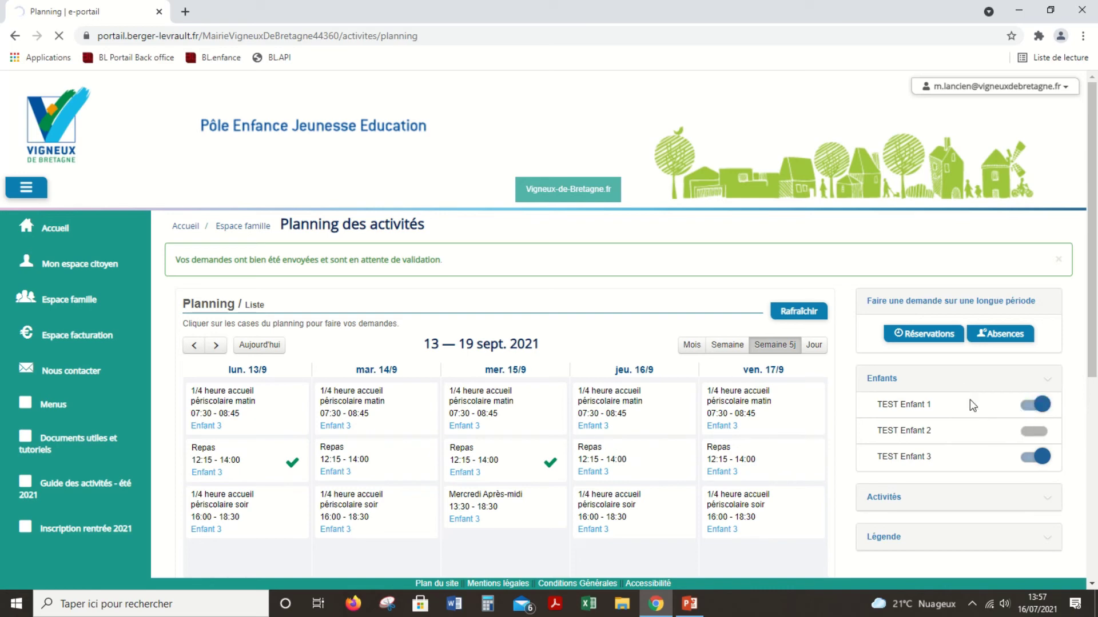
scroll(980, 390, "down", 1)
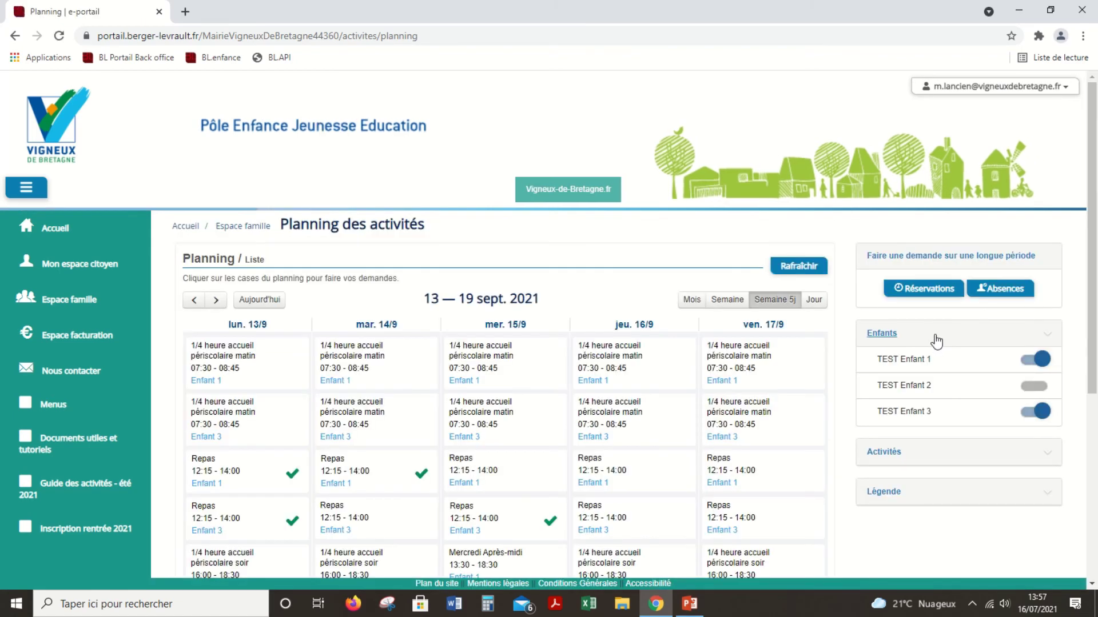
scroll(709, 380, "down", 1)
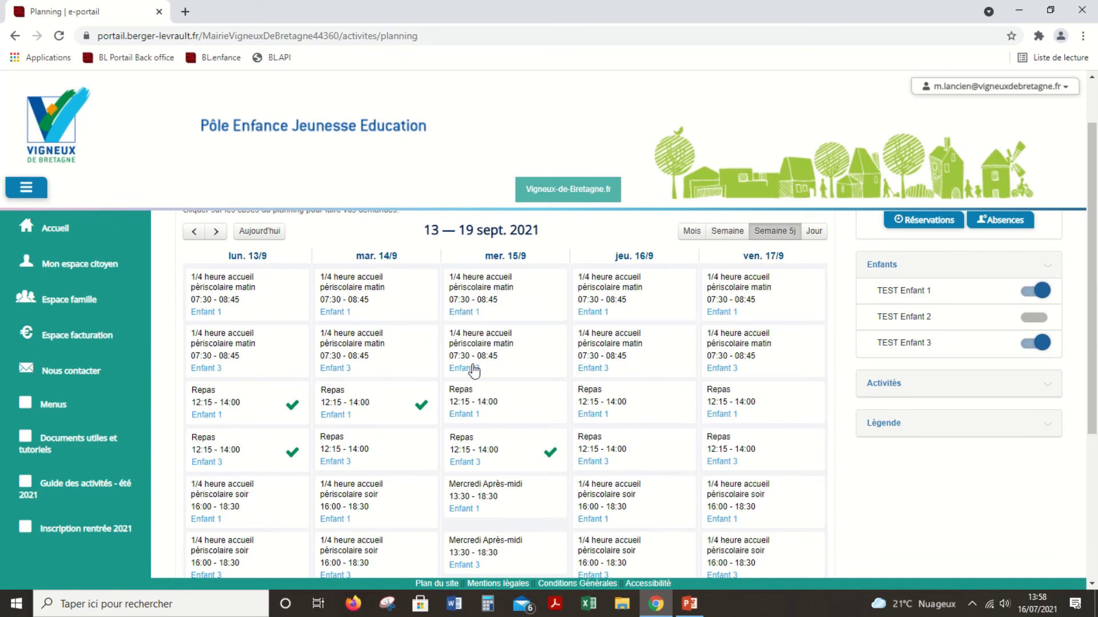
scroll(509, 365, "down", 1)
scroll(508, 364, "up", 1)
Expand the planning's activity filters and its legend to examine the available activities and status symbols
left_click(886, 386)
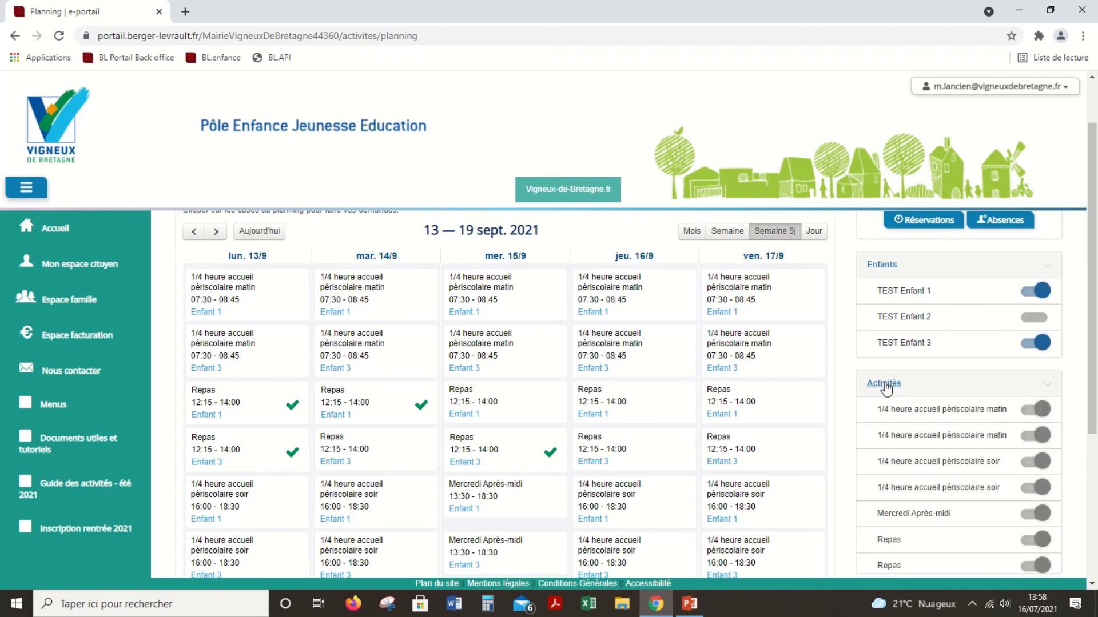
scroll(847, 395, "down", 1)
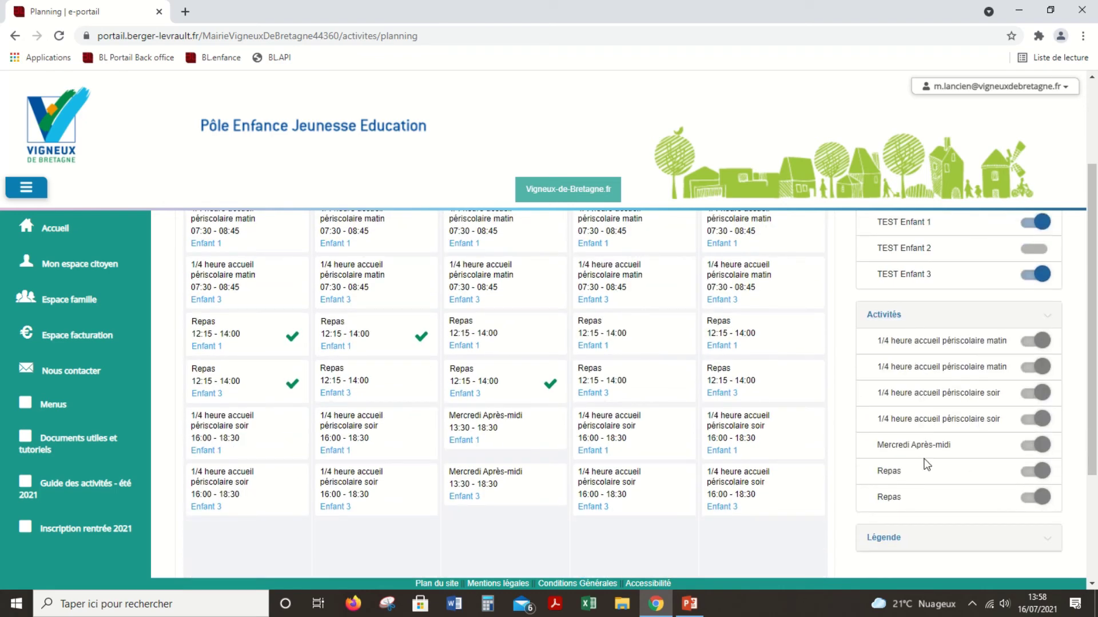
scroll(944, 405, "down", 2)
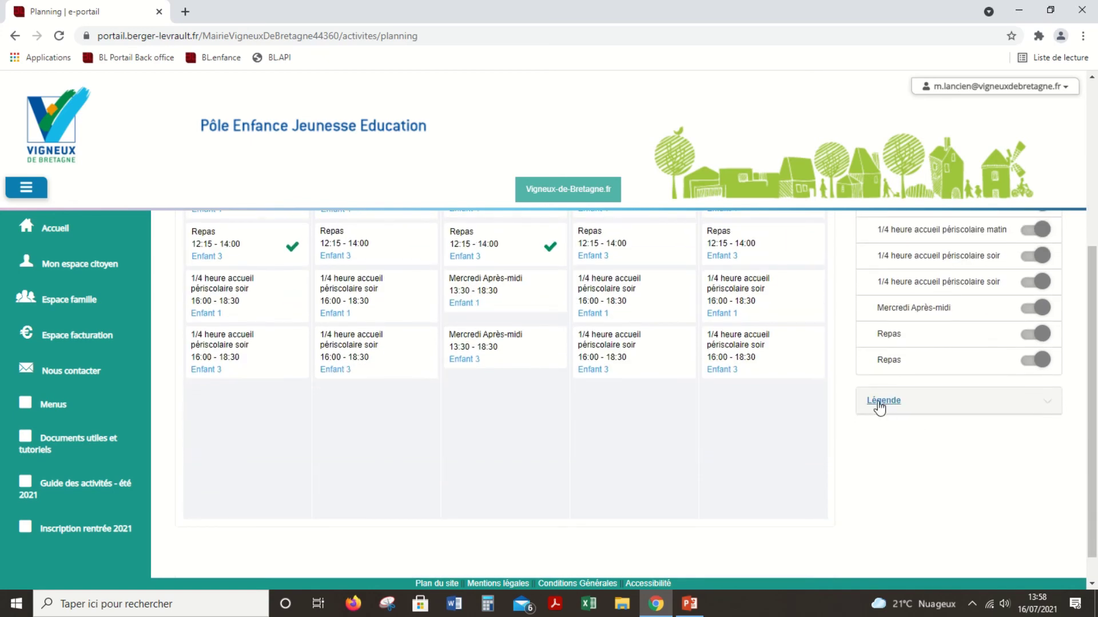
left_click(879, 407)
scroll(938, 400, "down", 1)
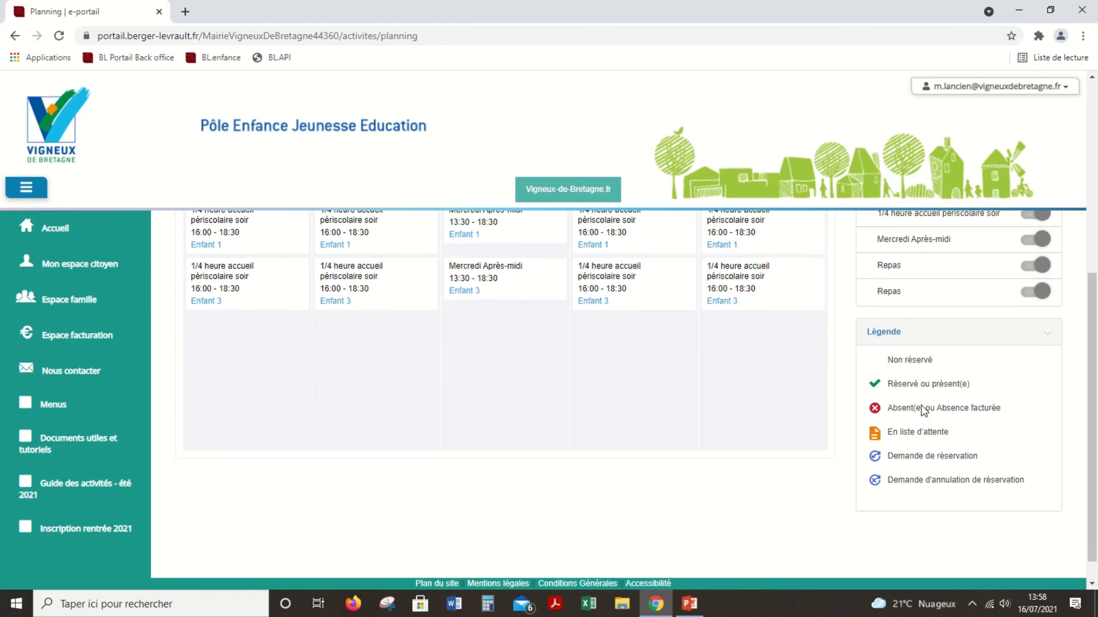